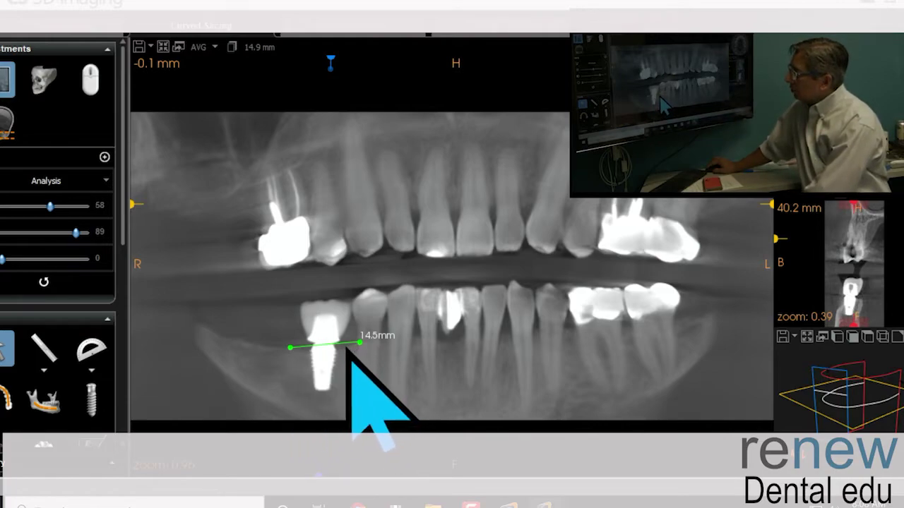
- Darken the scan slightly, delete the 14.5 mm implant measurement, and enlarge the 40.2 mm cross-section
drag(466, 292, 452, 375)
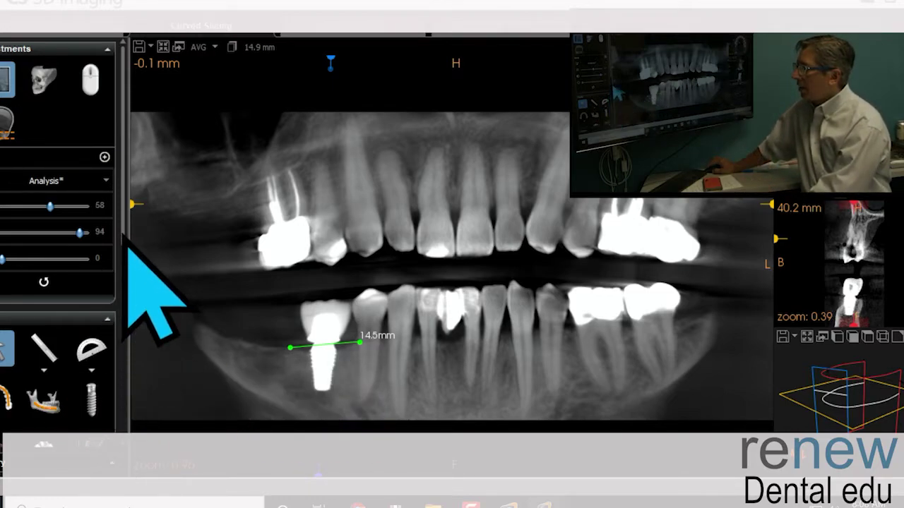
scroll(127, 244, down, 5)
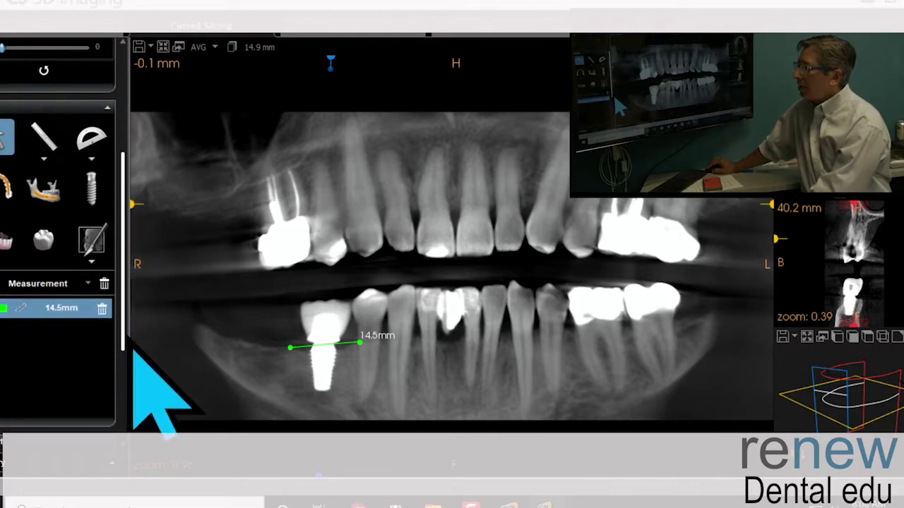
click(102, 309)
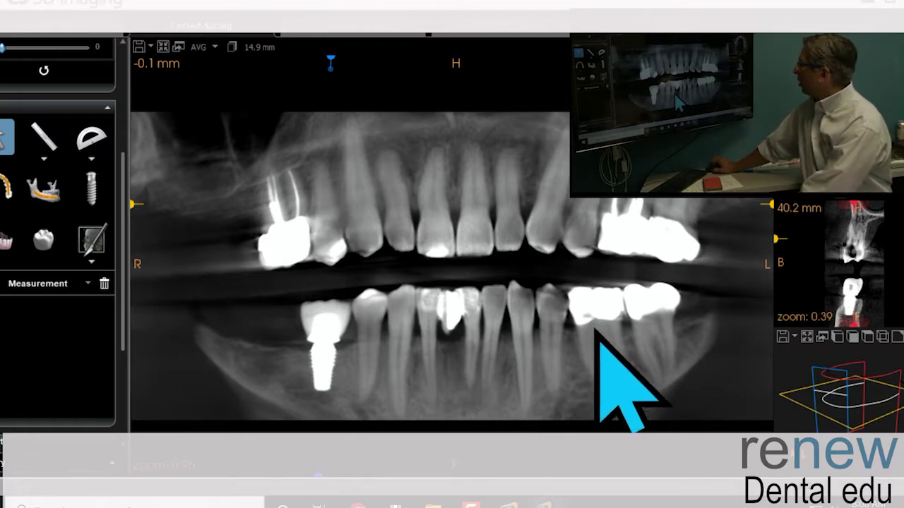
click(788, 264)
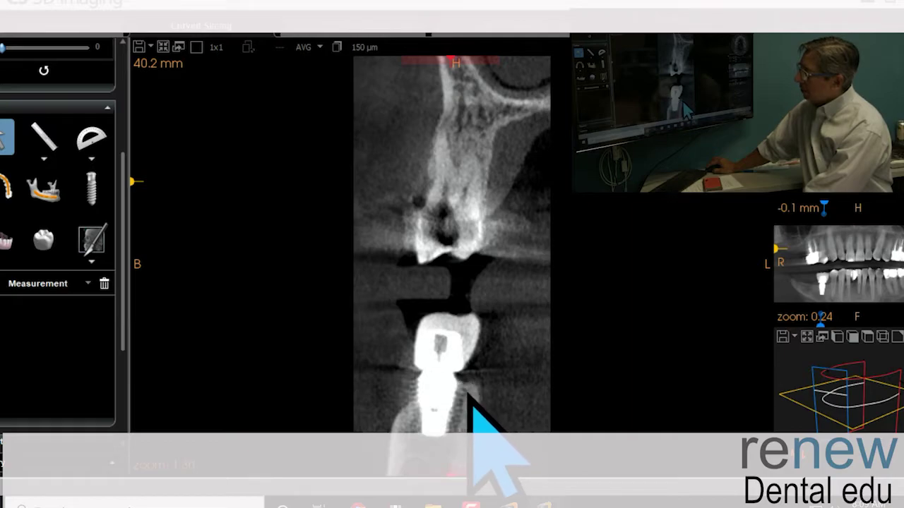
- Step the implant cross-section to the 39.4 mm slice and restore the panoramic as the main image
scroll(509, 397, down, 3)
scroll(505, 400, up, 4)
scroll(502, 397, up, 4)
scroll(500, 398, up, 2)
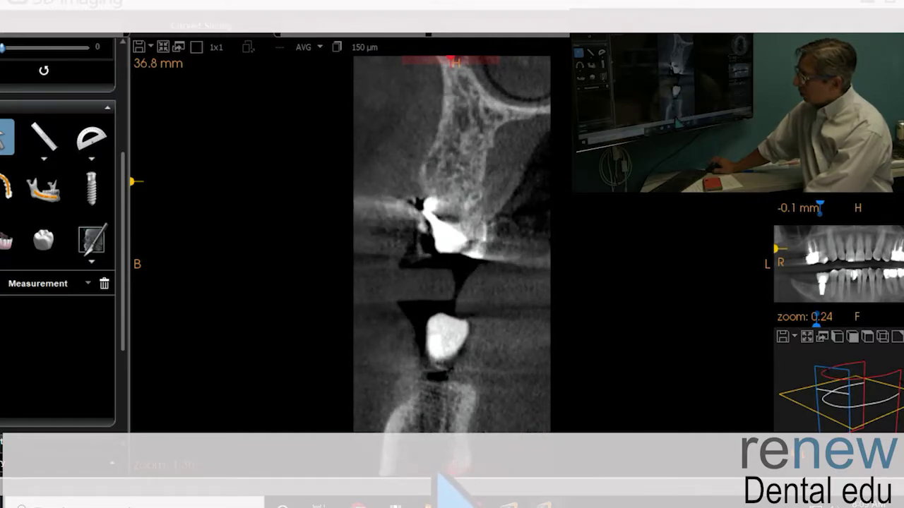
scroll(475, 414, down, 4)
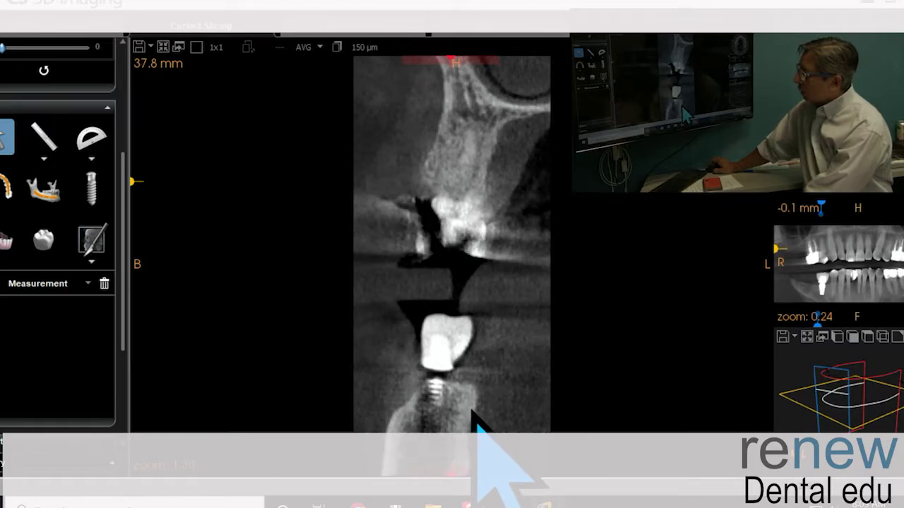
scroll(484, 411, down, 3)
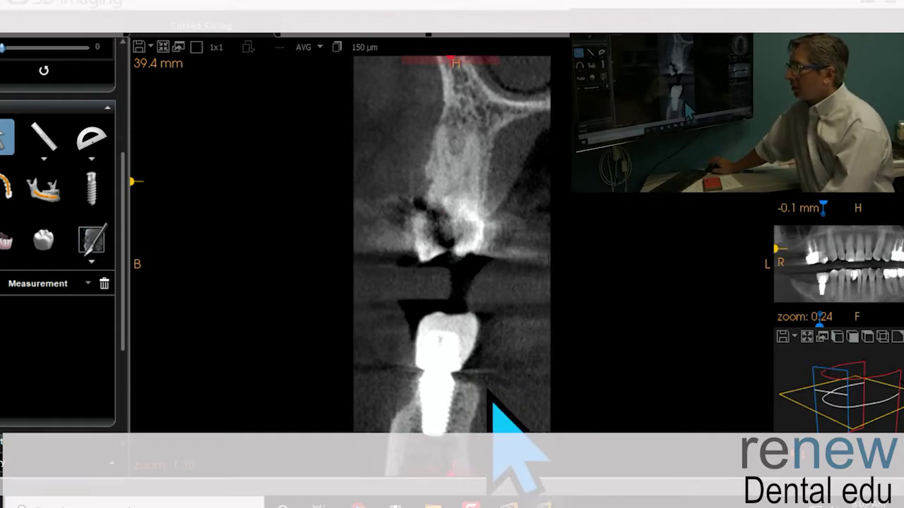
click(824, 206)
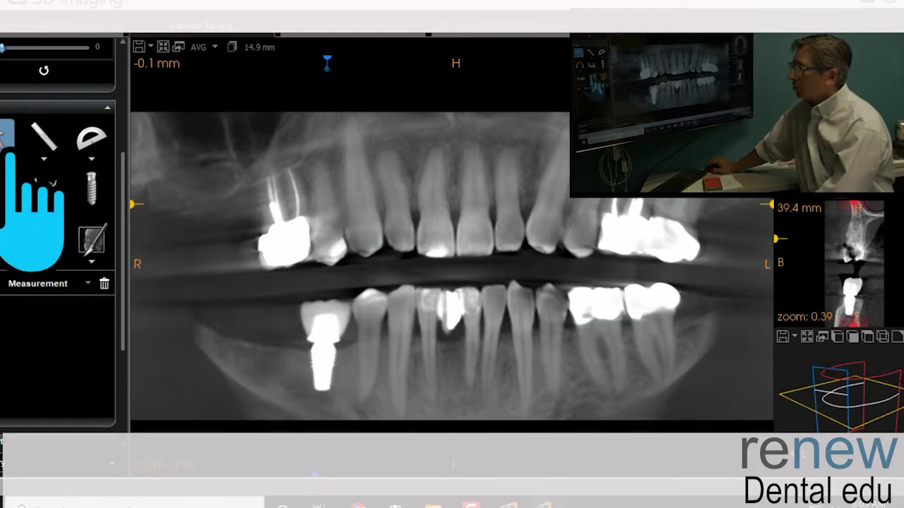
click(35, 145)
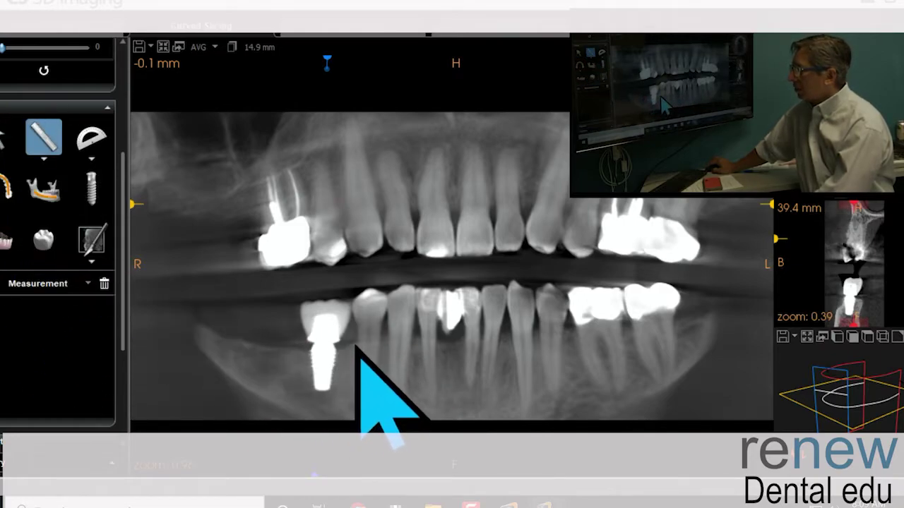
drag(349, 346, 290, 346)
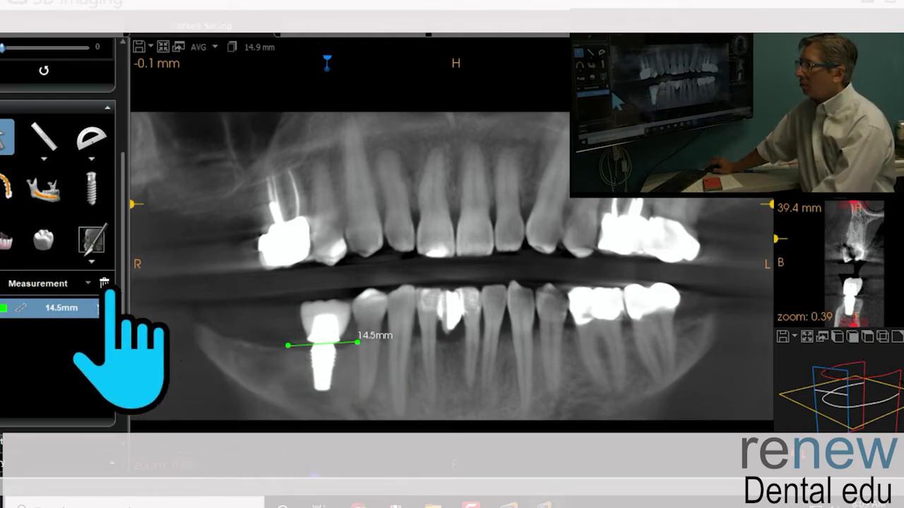
click(102, 309)
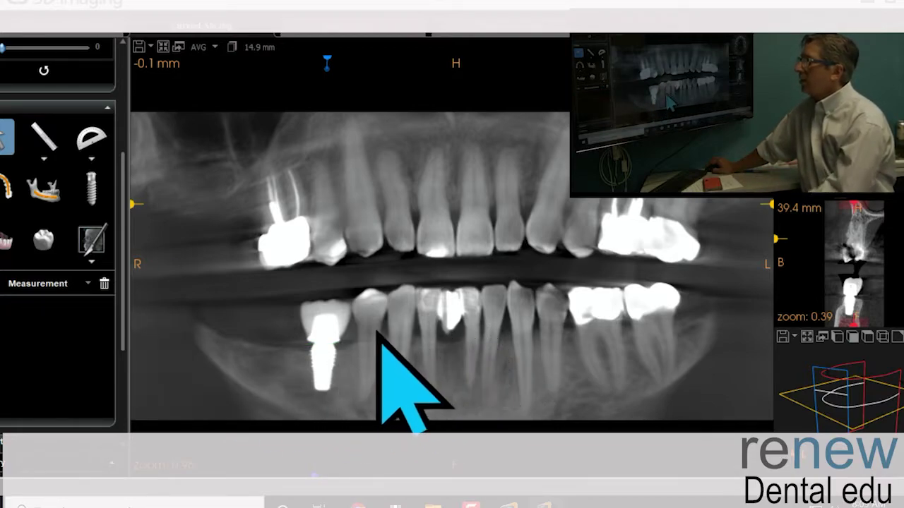
- Enlarge the cross-section, step its slices to 41.3 mm, then restore the panoramic as main image
click(807, 205)
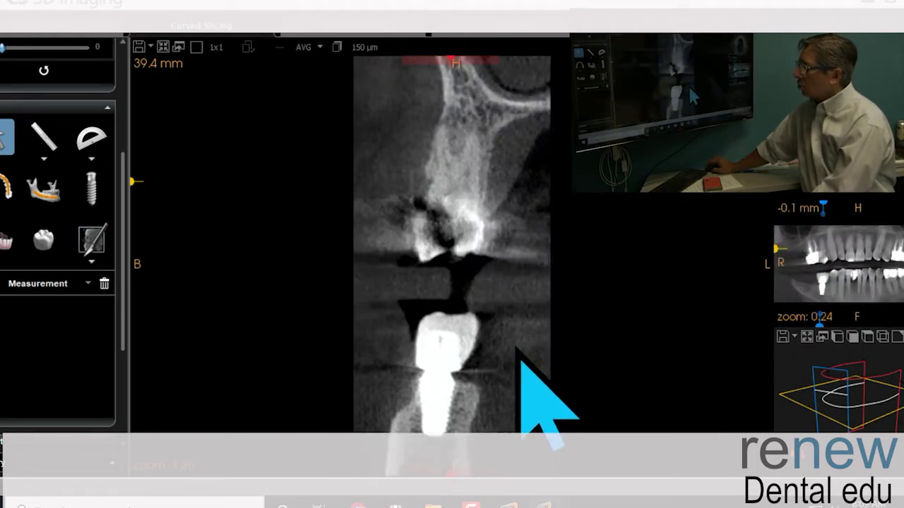
scroll(469, 403, down, 6)
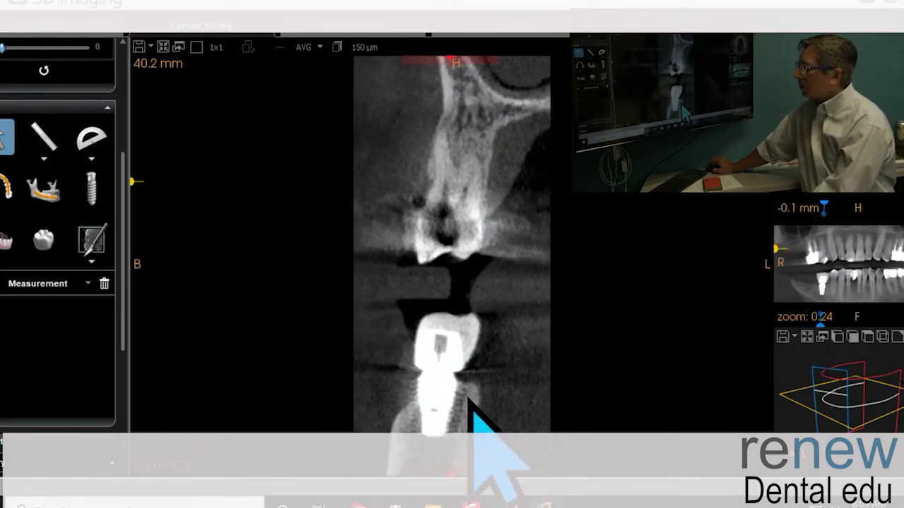
scroll(426, 422, down, 4)
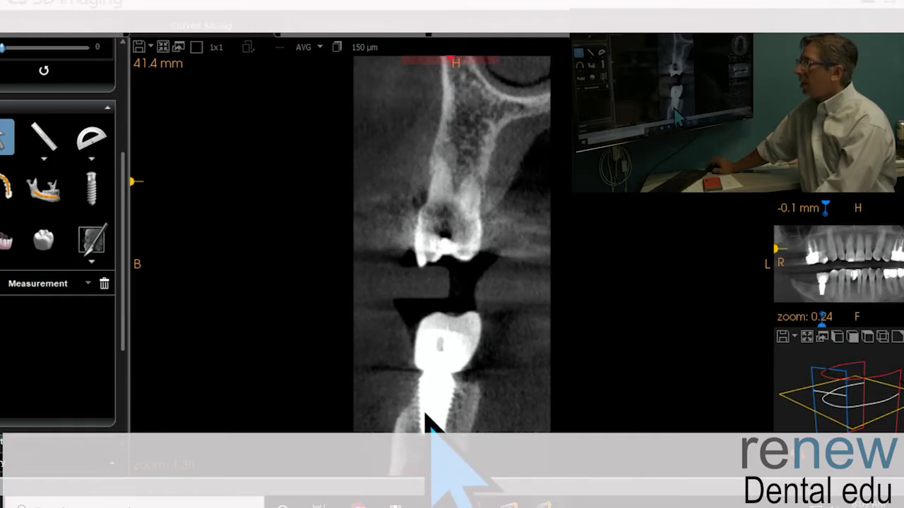
scroll(426, 416, down, 4)
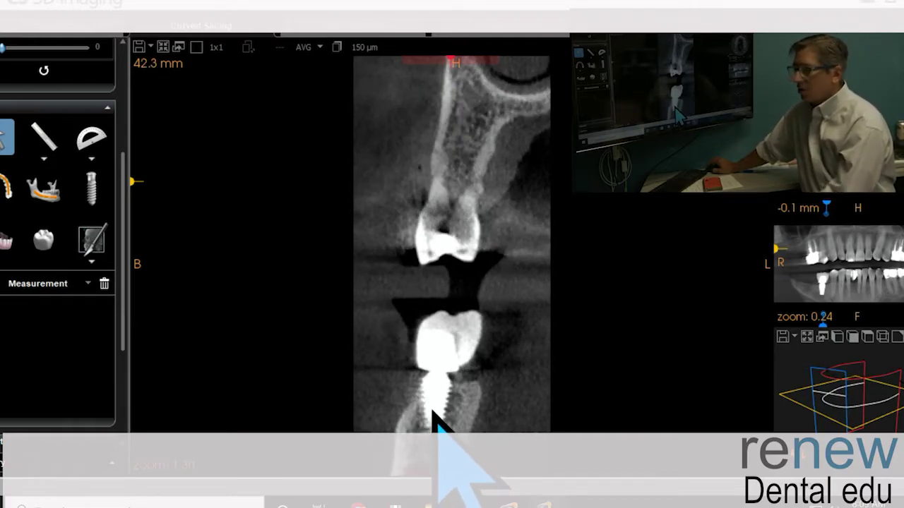
scroll(432, 416, down, 3)
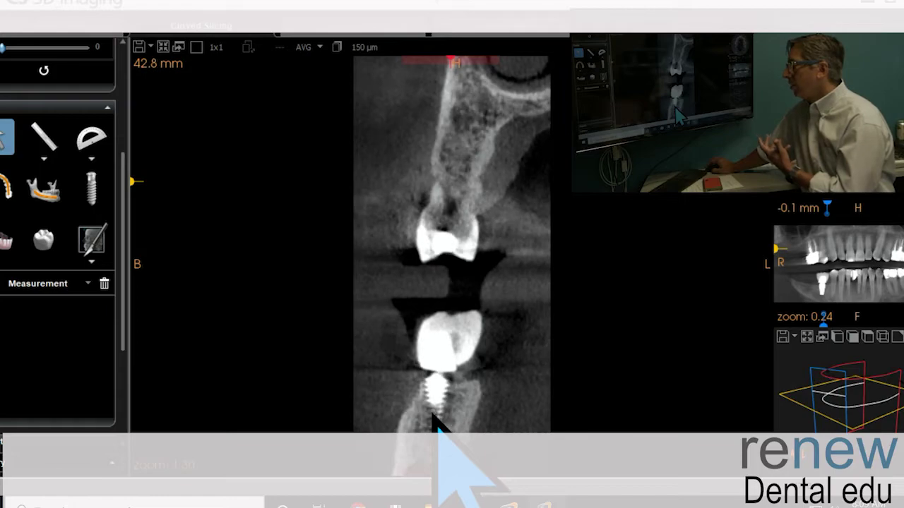
scroll(432, 418, up, 3)
scroll(432, 422, up, 5)
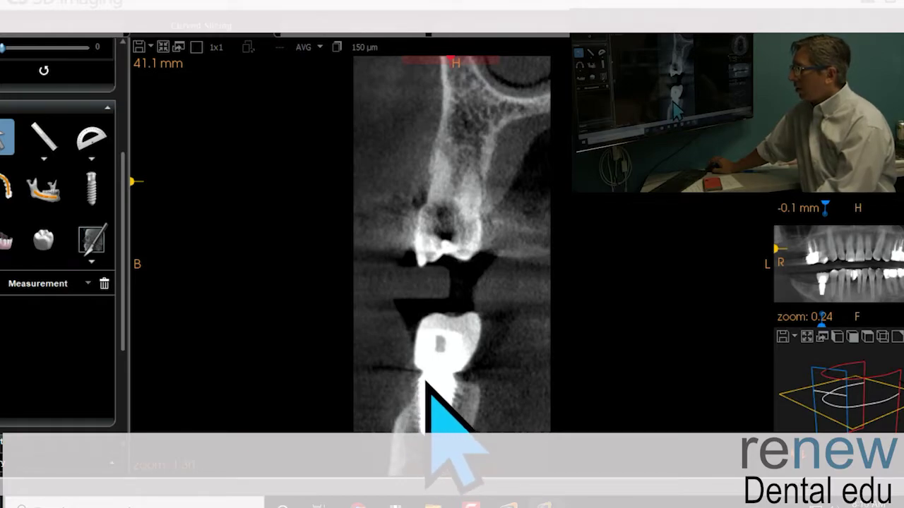
scroll(447, 413, up, 8)
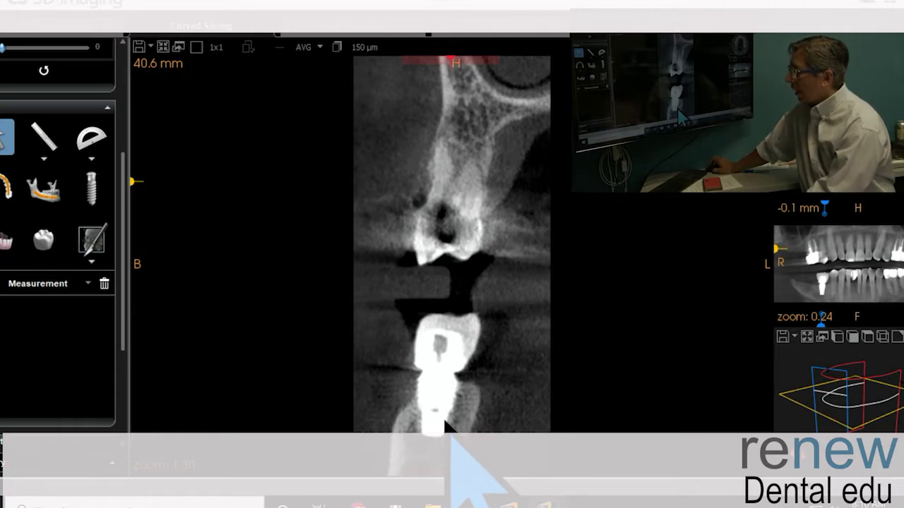
scroll(445, 422, up, 6)
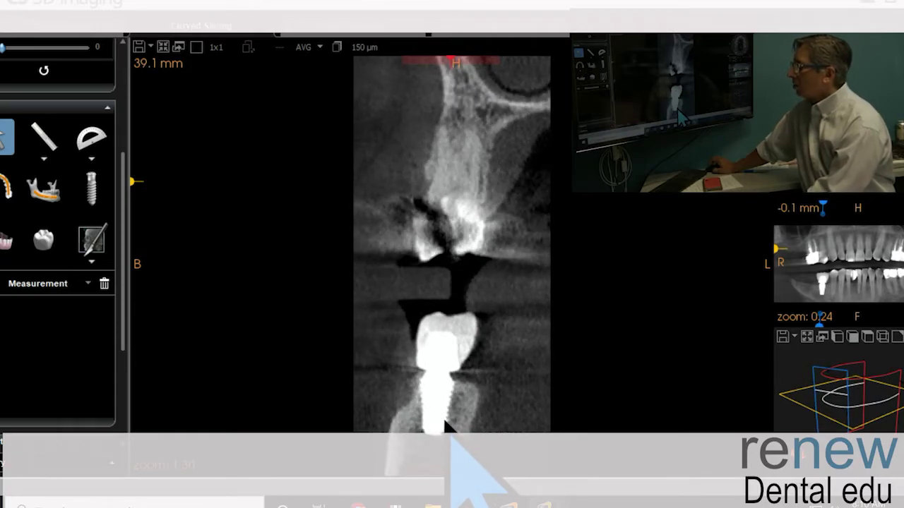
scroll(444, 422, down, 2)
scroll(445, 422, down, 4)
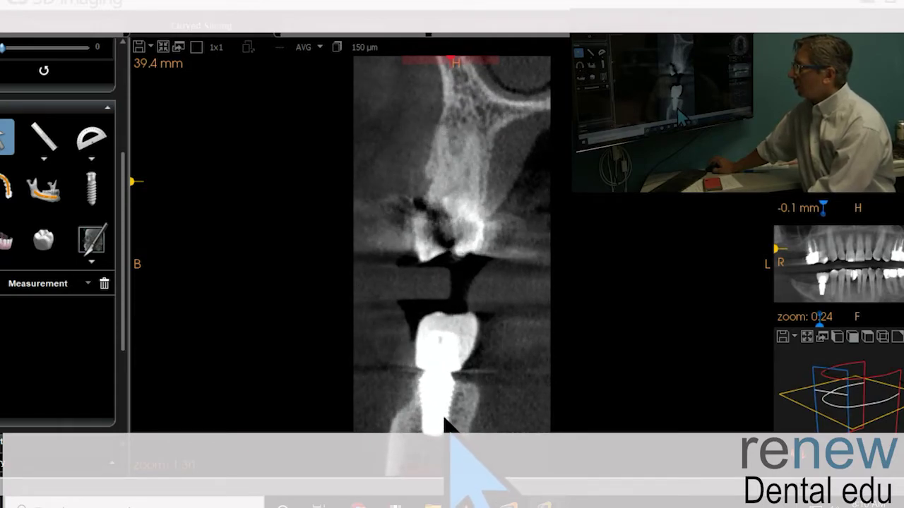
scroll(443, 377, down, 4)
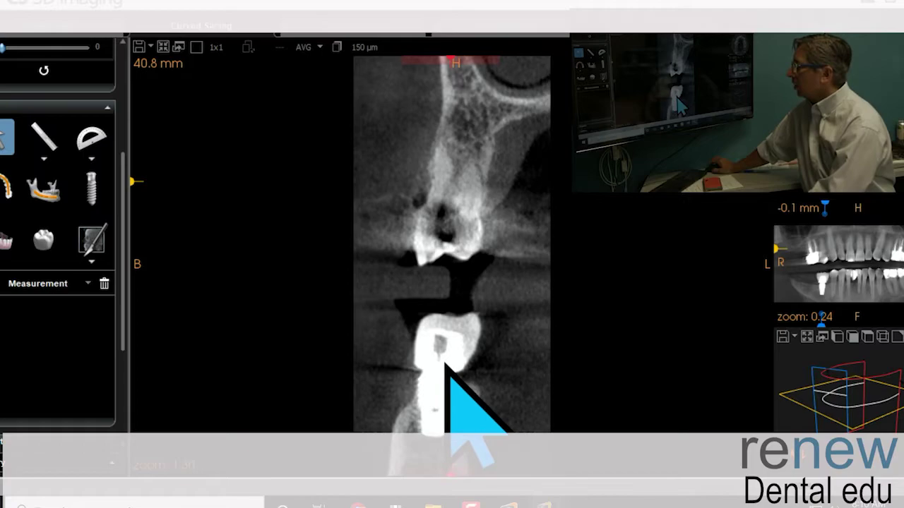
scroll(448, 370, down, 3)
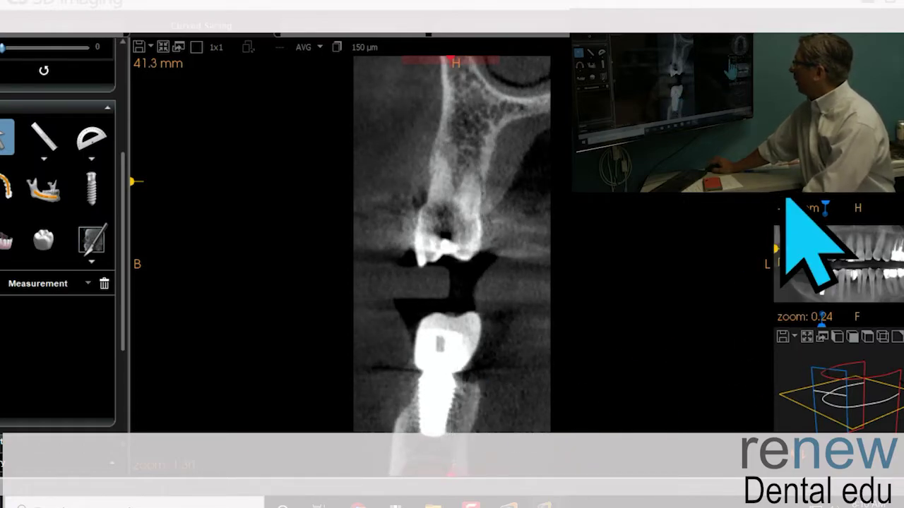
click(812, 219)
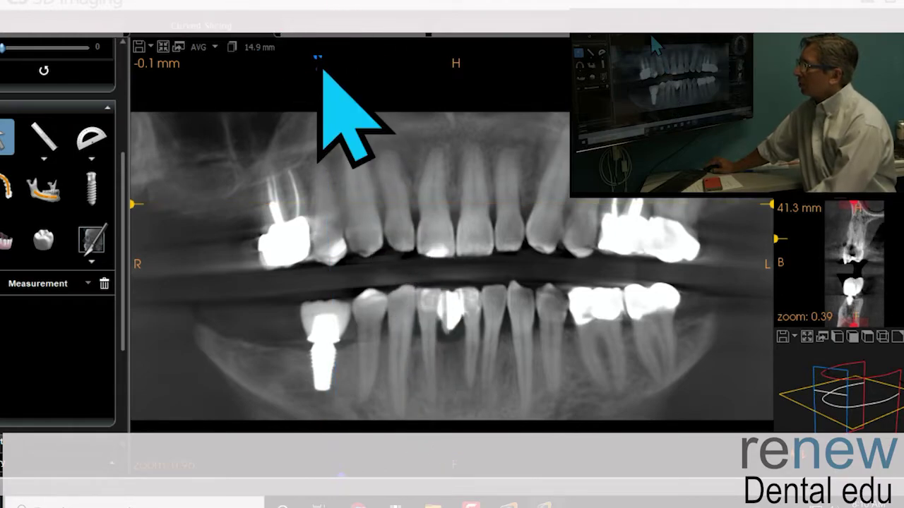
- Move the slice line further along the arch and enlarge the cross-section to browse its slices
drag(318, 61, 350, 62)
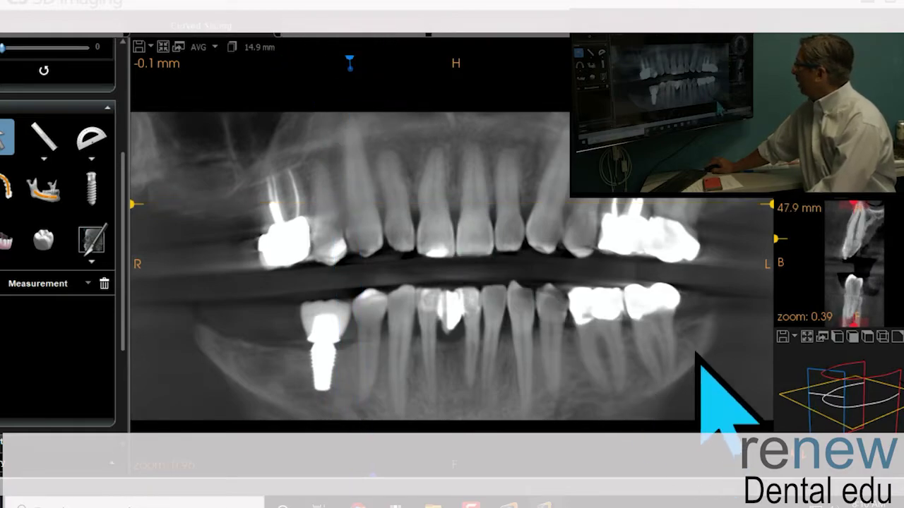
click(826, 204)
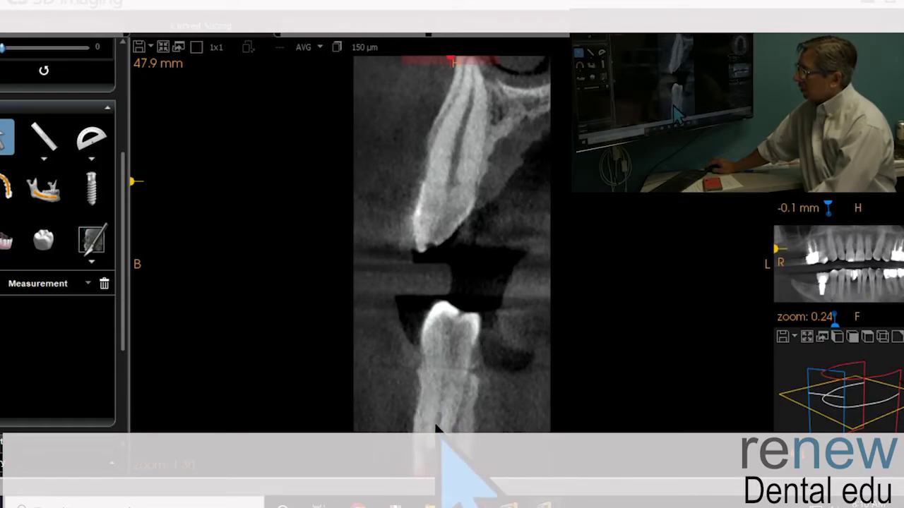
scroll(444, 420, down, 3)
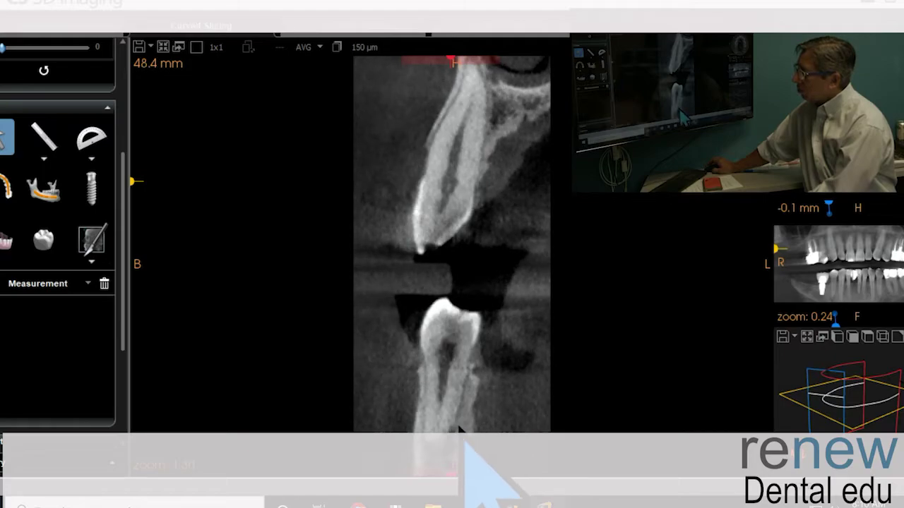
scroll(434, 417, up, 2)
scroll(442, 423, up, 8)
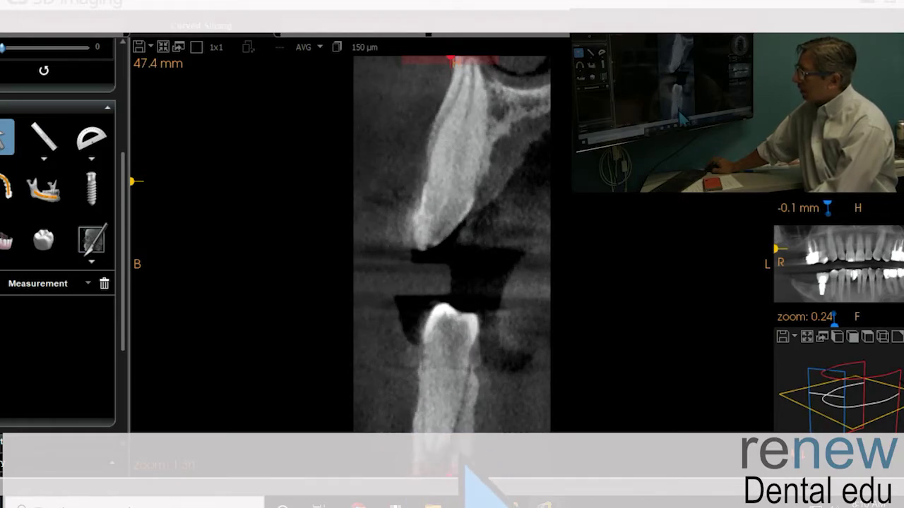
scroll(473, 422, down, 1)
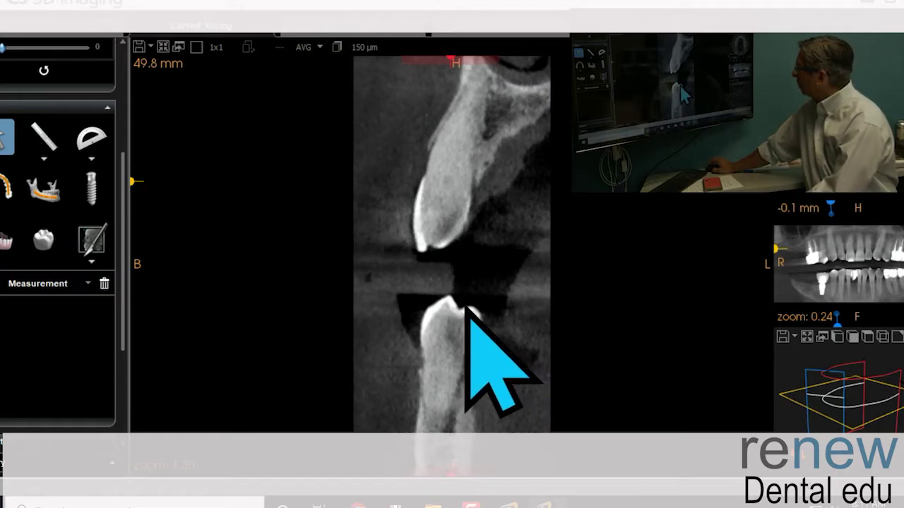
scroll(467, 310, down, 1)
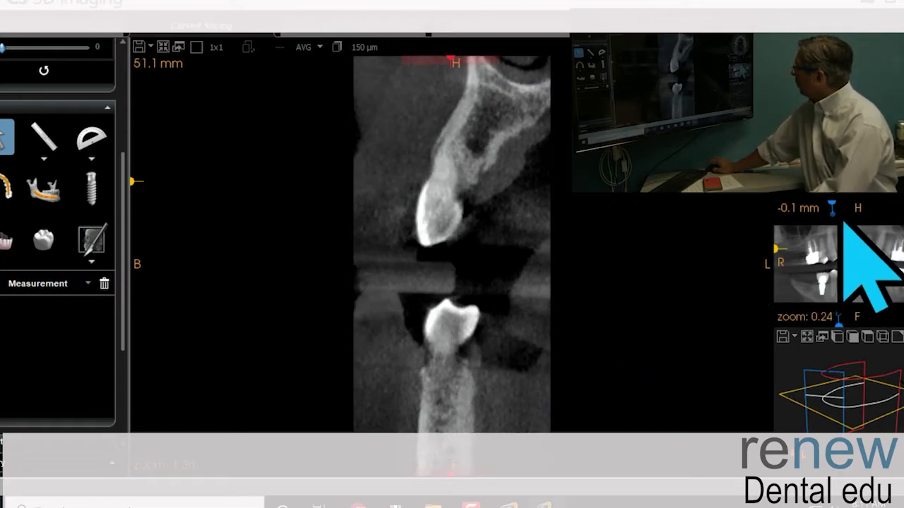
- Shift the cross-section toward the front teeth and settle on the 64.0 mm slice
drag(837, 212, 851, 210)
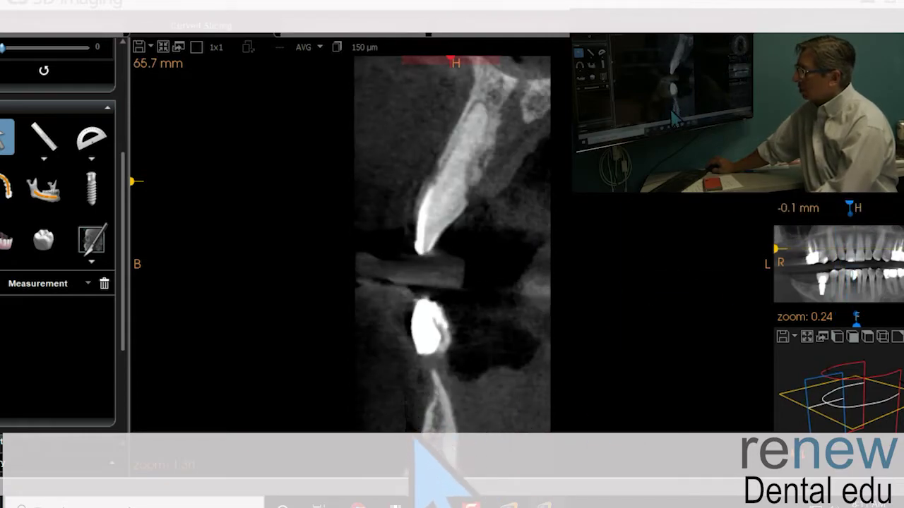
scroll(480, 399, down, 4)
scroll(482, 399, up, 6)
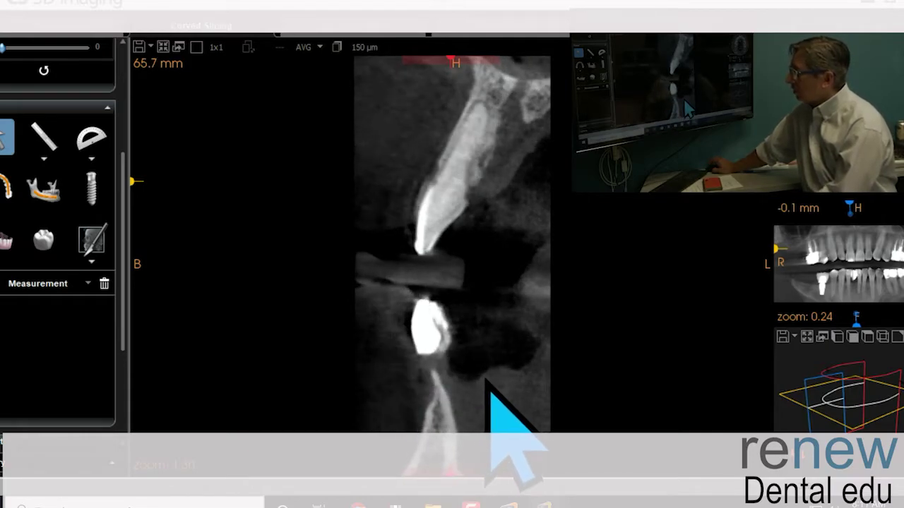
scroll(482, 396, up, 4)
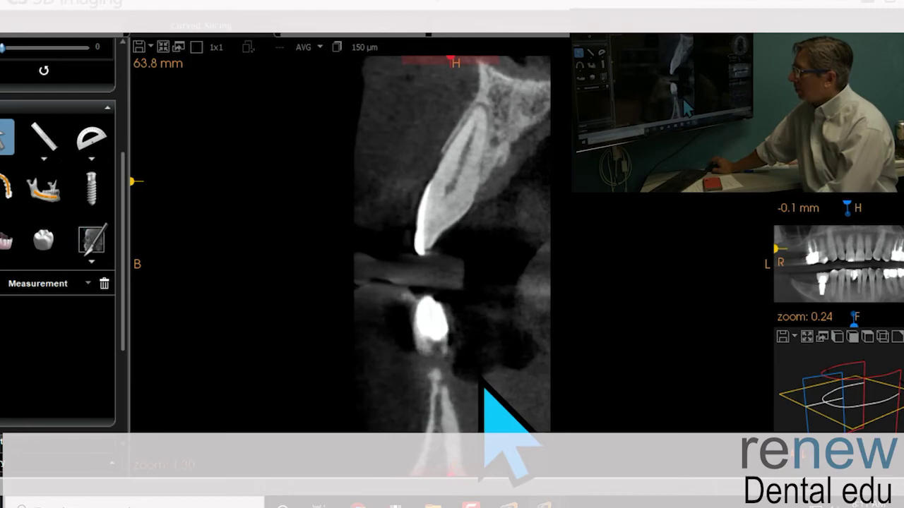
scroll(482, 392, up, 1)
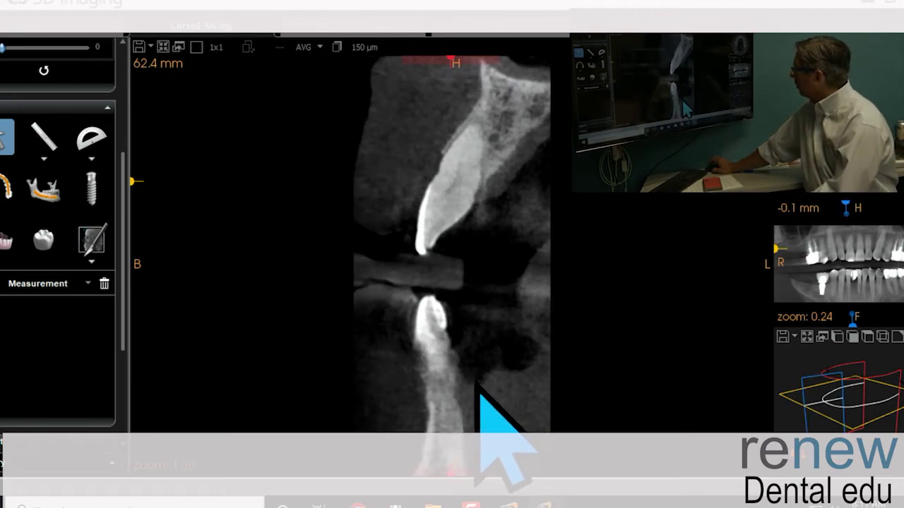
scroll(472, 384, down, 3)
scroll(464, 380, down, 3)
scroll(485, 211, up, 2)
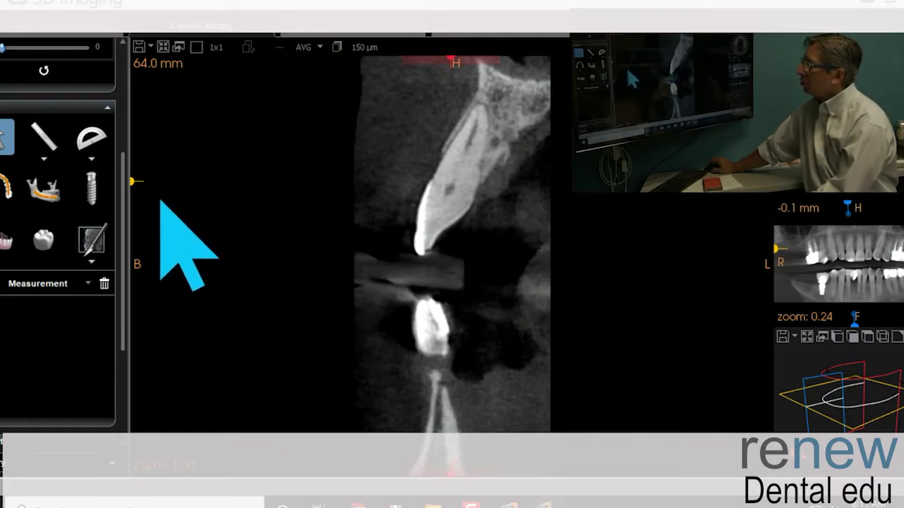
- Measure the upper anterior tooth at 24.0 mm long and 7.4 mm across the root, then enlarge the panoramic
click(44, 138)
drag(481, 108, 418, 246)
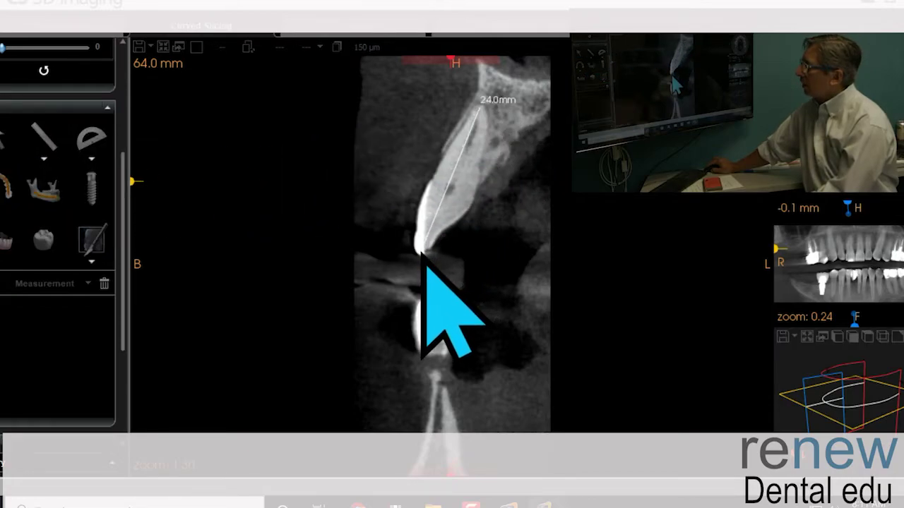
click(44, 138)
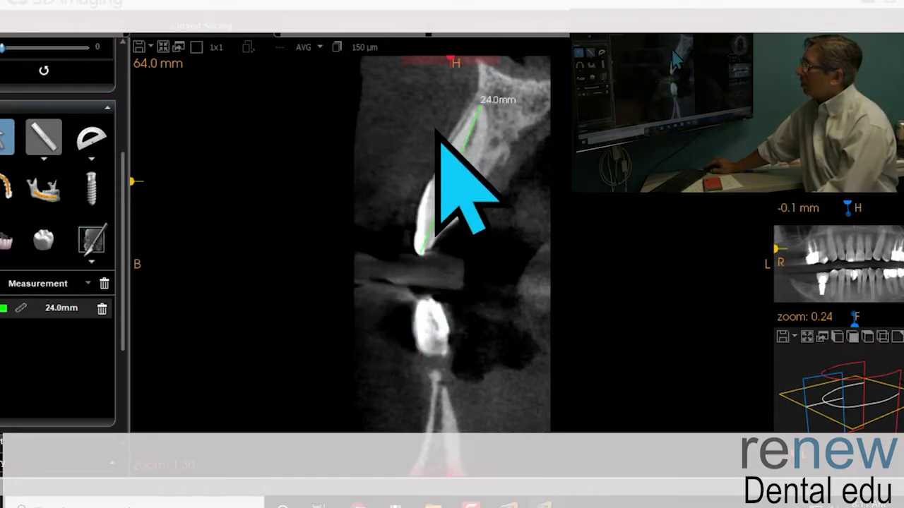
drag(442, 154, 481, 186)
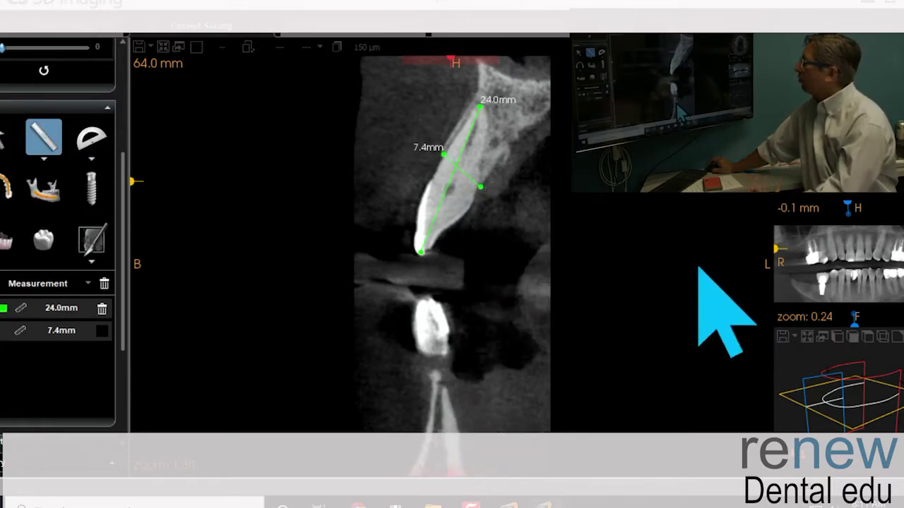
click(812, 237)
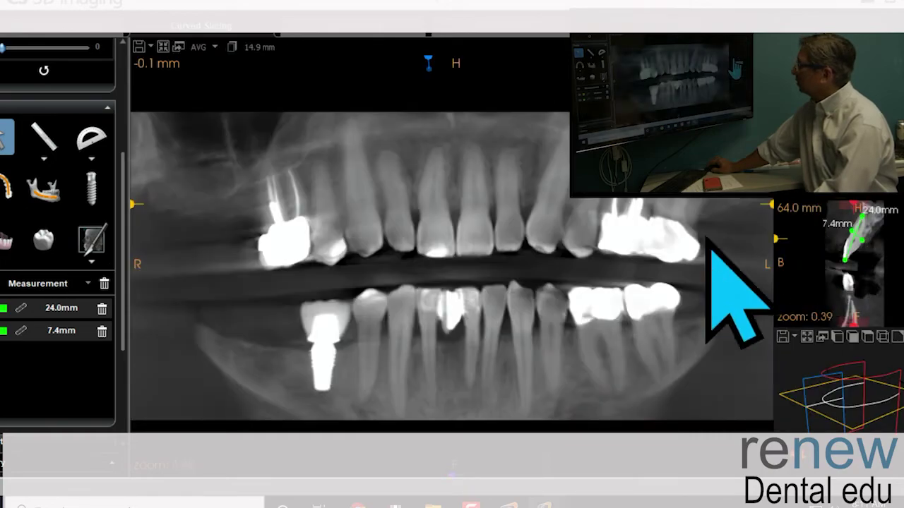